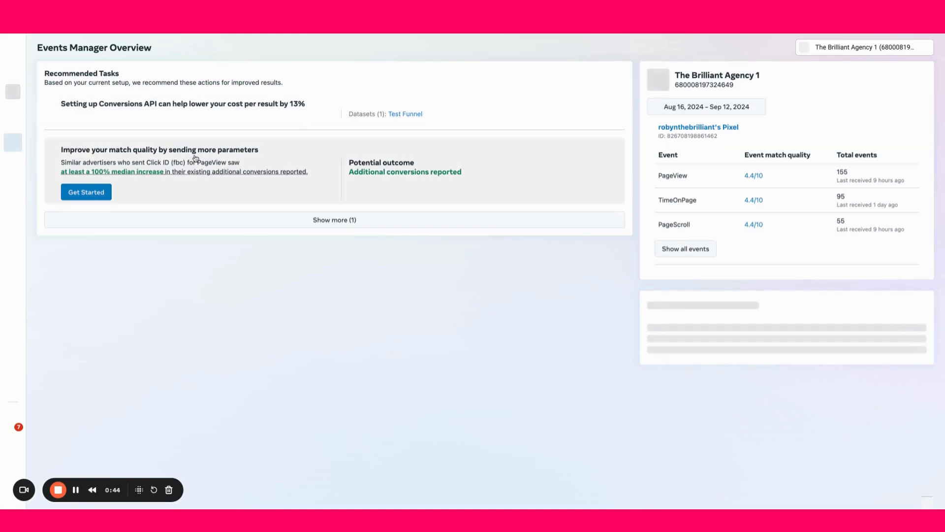
Start connecting a new data source of type Web
mouse_move(15, 115)
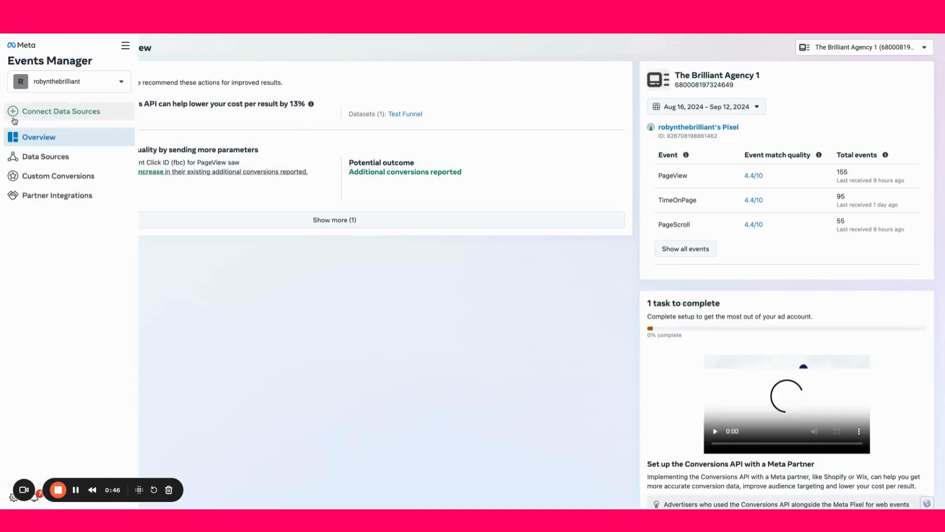
left_click(54, 113)
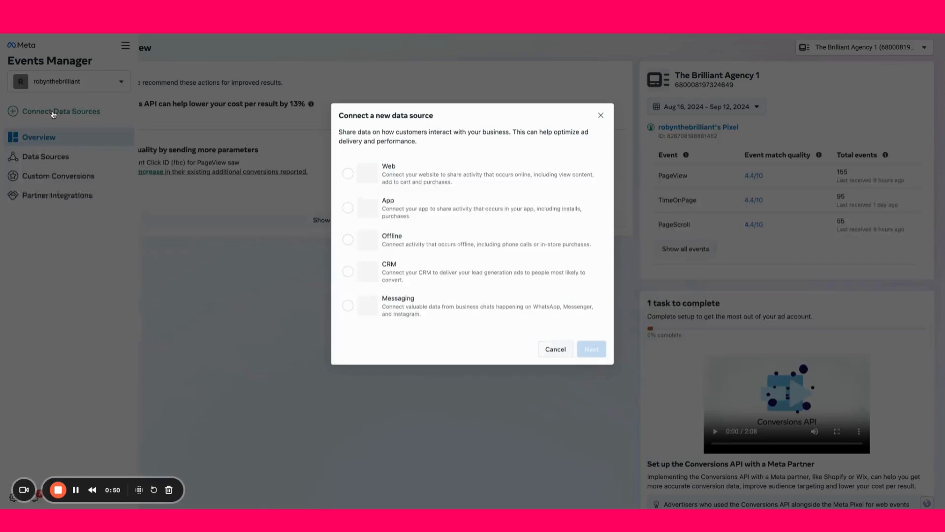
left_click(348, 173)
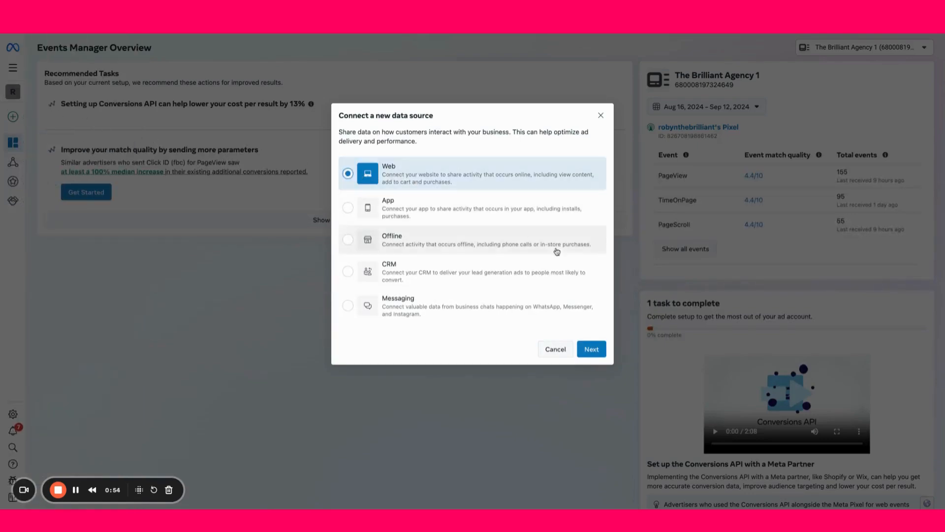
left_click(594, 349)
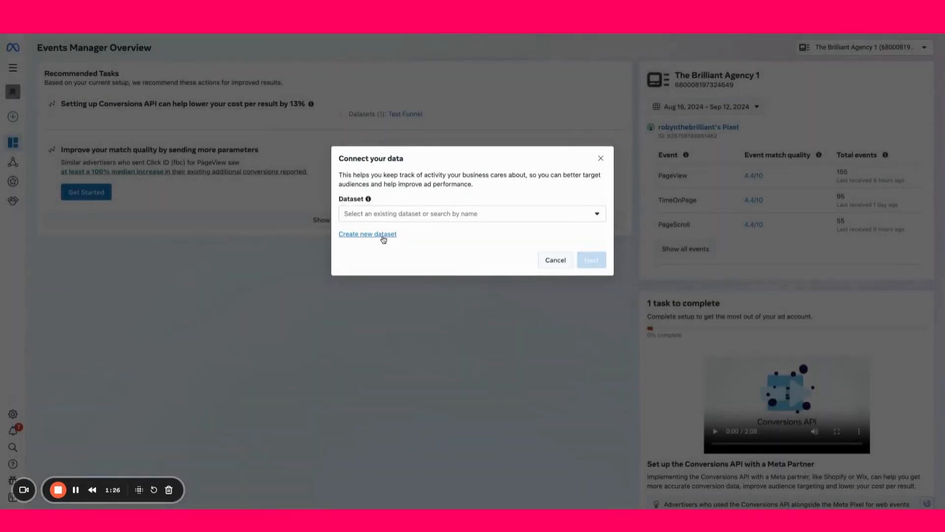
Create a new dataset named Brilliant Funnels for the web data source
left_click(383, 240)
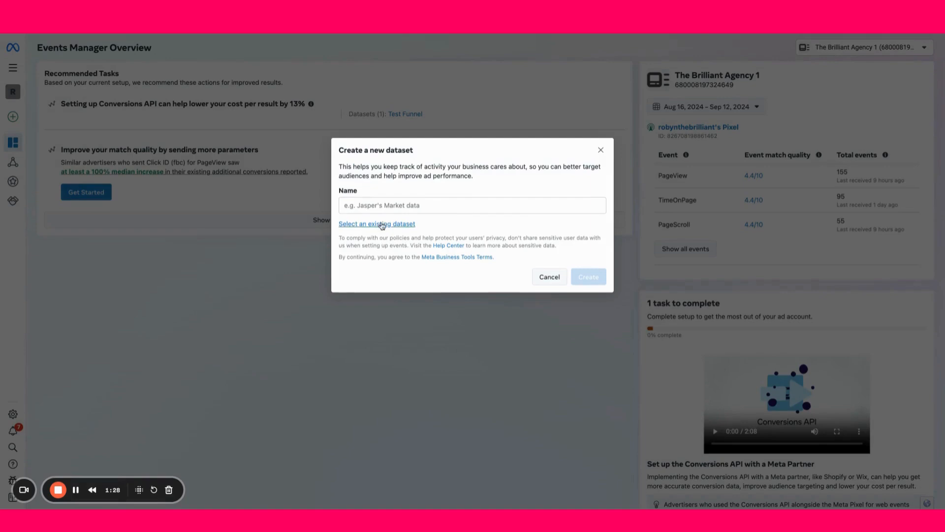
left_click(400, 205)
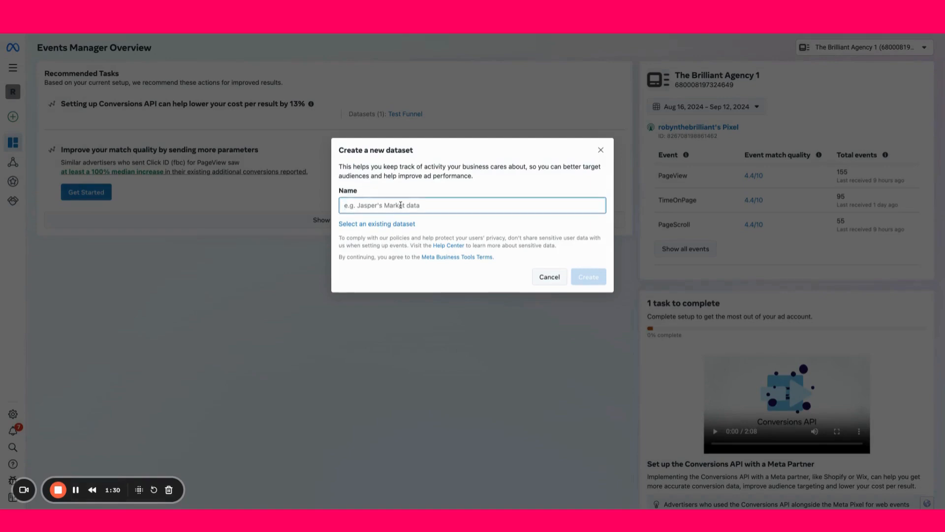
type("Brilliant Funnels")
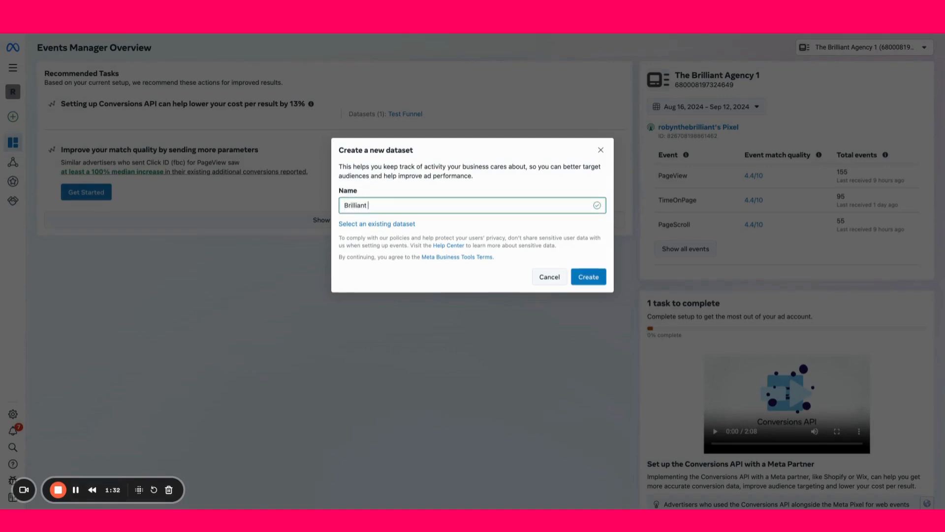
left_click(597, 282)
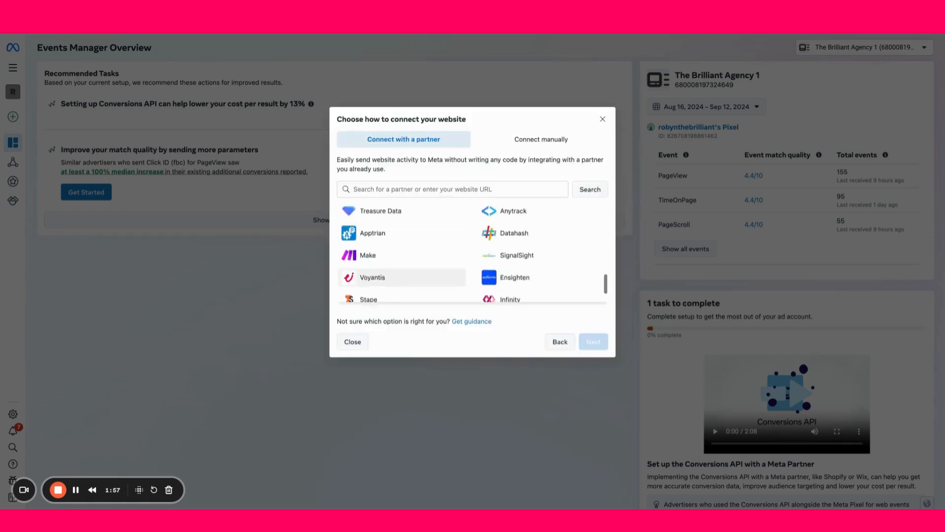
scroll(472, 252, "up", 10)
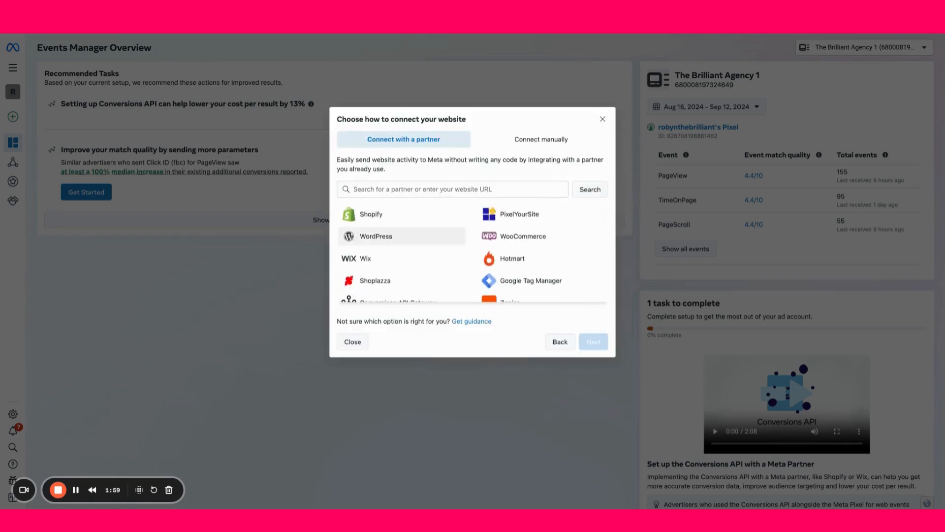
Choose the manual website connection with Meta Pixel only and finish the connection setup
left_click(563, 145)
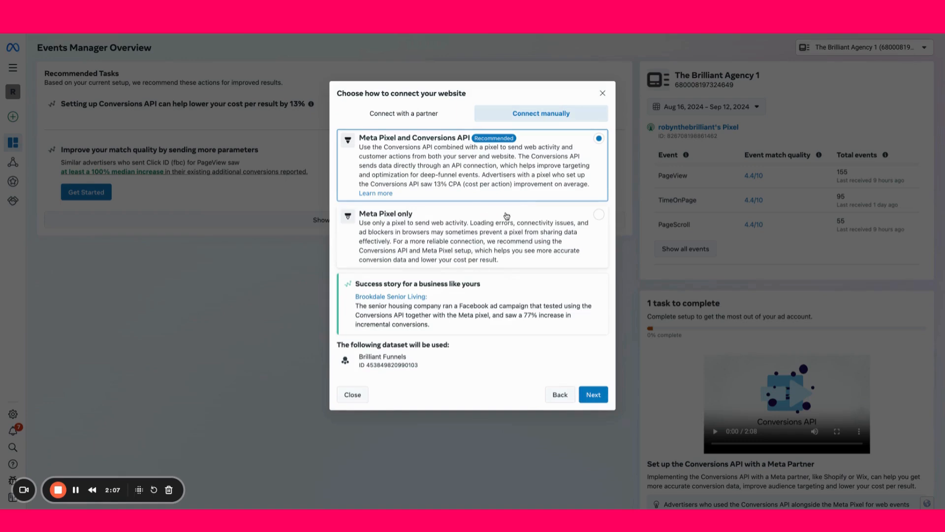
left_click(599, 215)
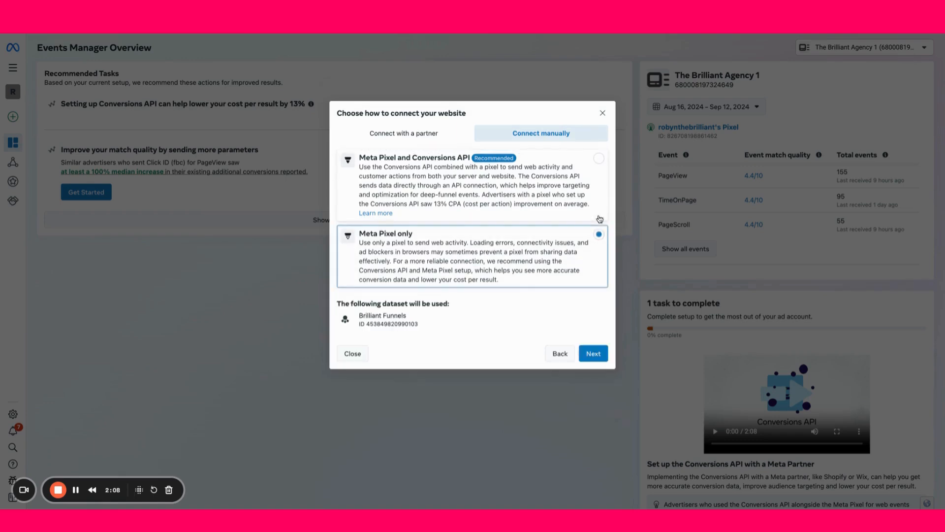
left_click(594, 353)
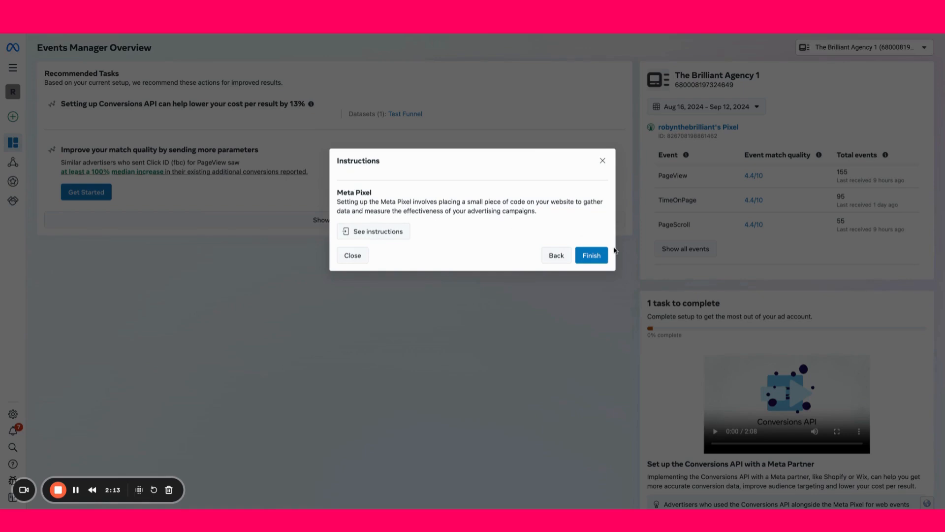
triple_click(338, 192)
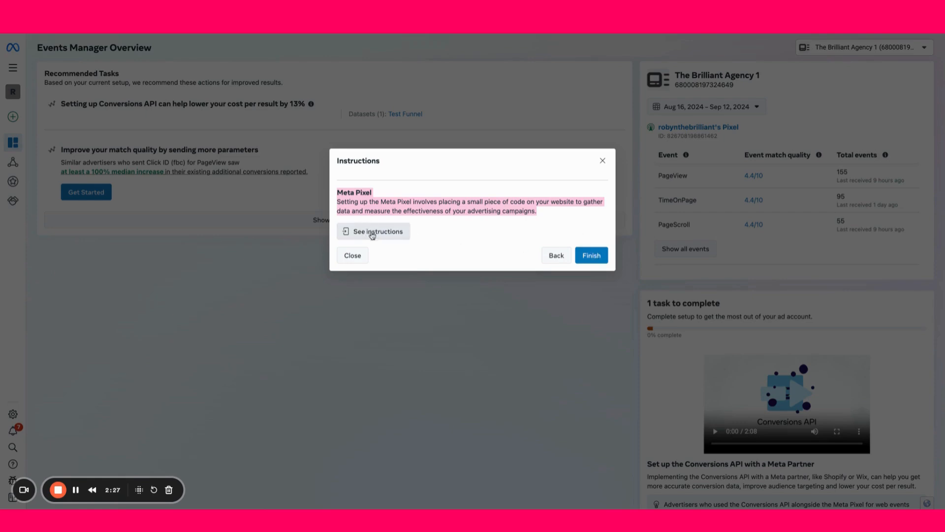
left_click(594, 257)
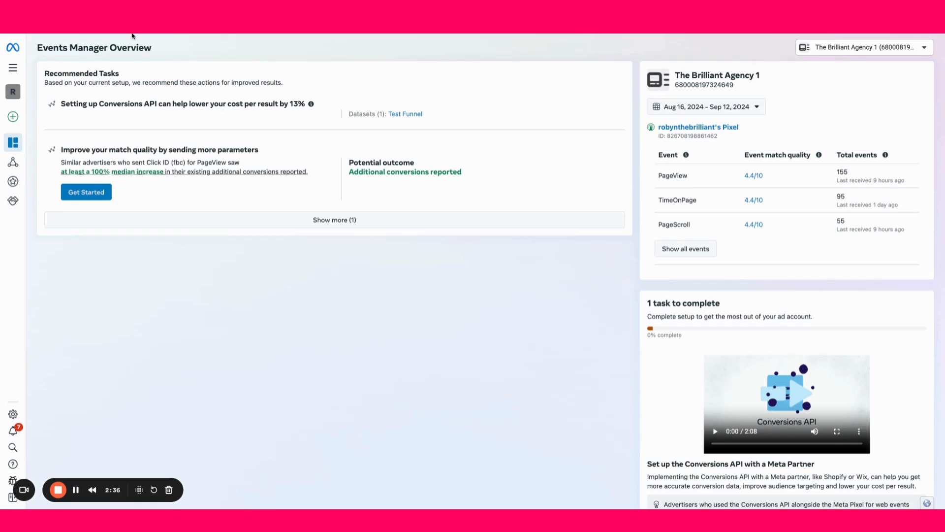
Open the Brilliant Funnels dataset from the Events Manager overview
scroll(646, 332, "down", 2)
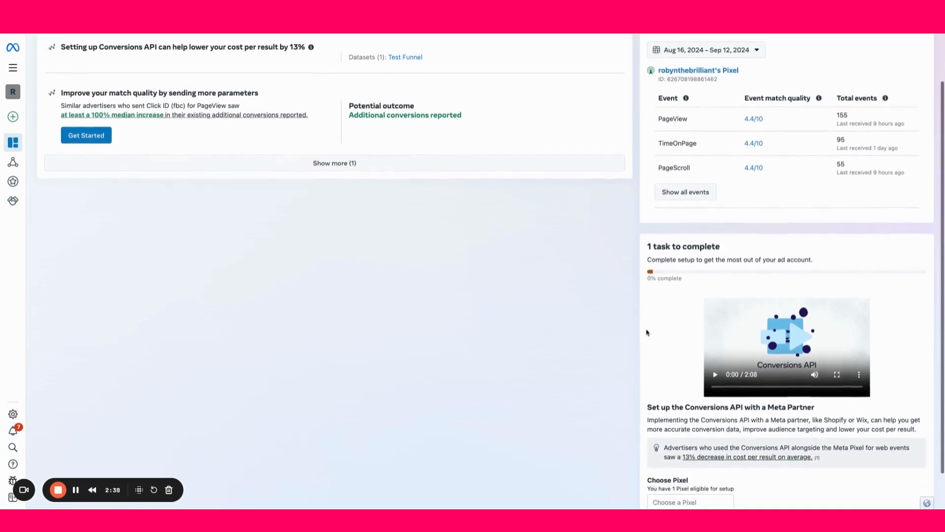
scroll(647, 333, "up", 2)
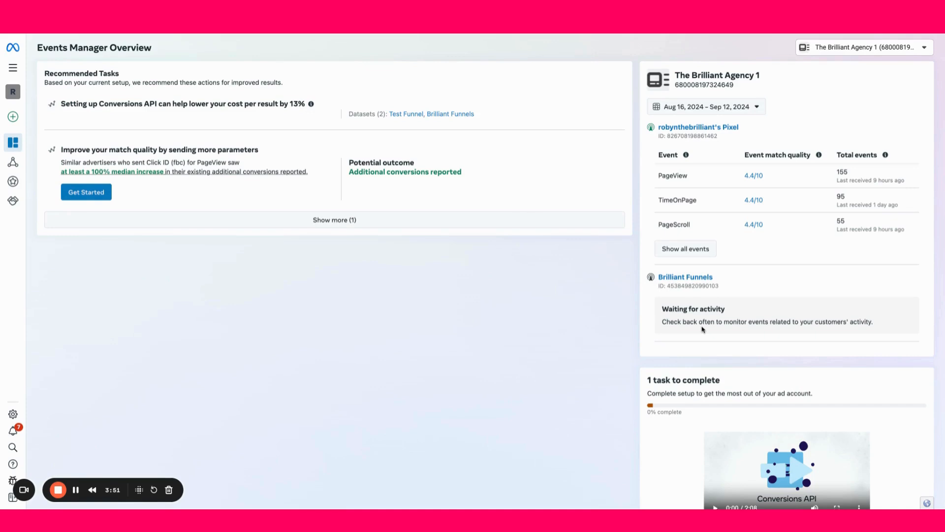
left_click(704, 278)
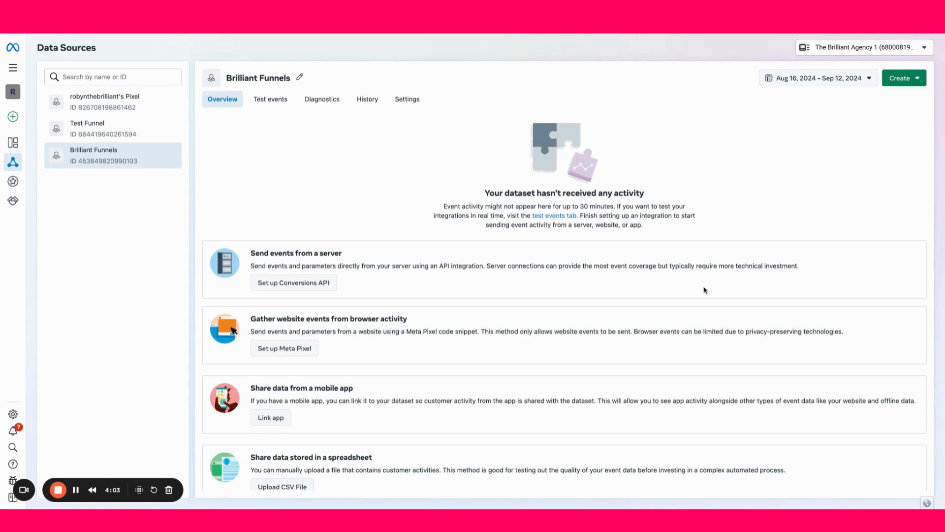
Set up the Meta Pixel with manual code installation and copy its base code
scroll(348, 295, "down", 1)
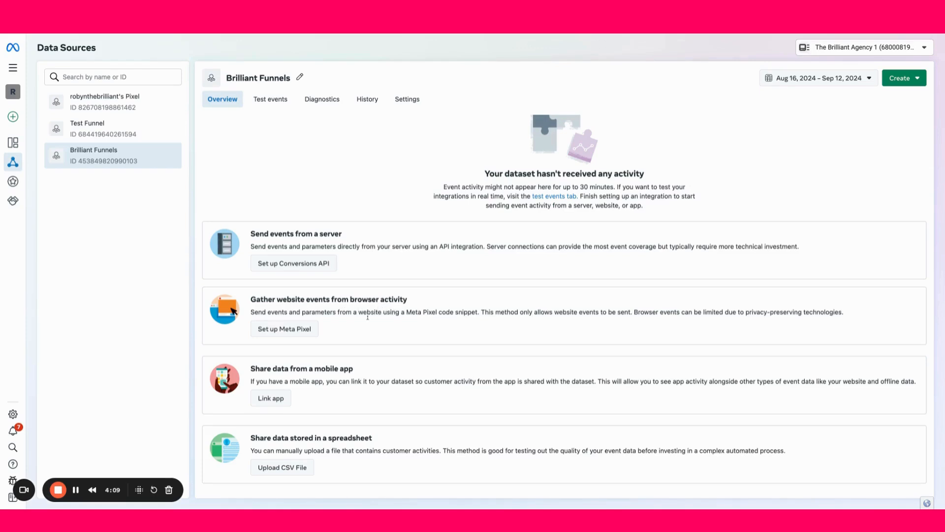
left_click(295, 334)
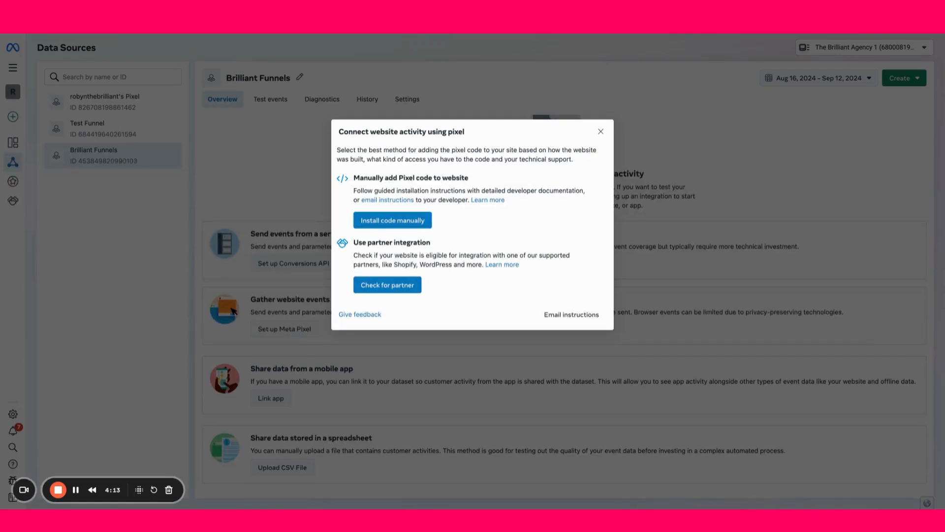
left_click(377, 226)
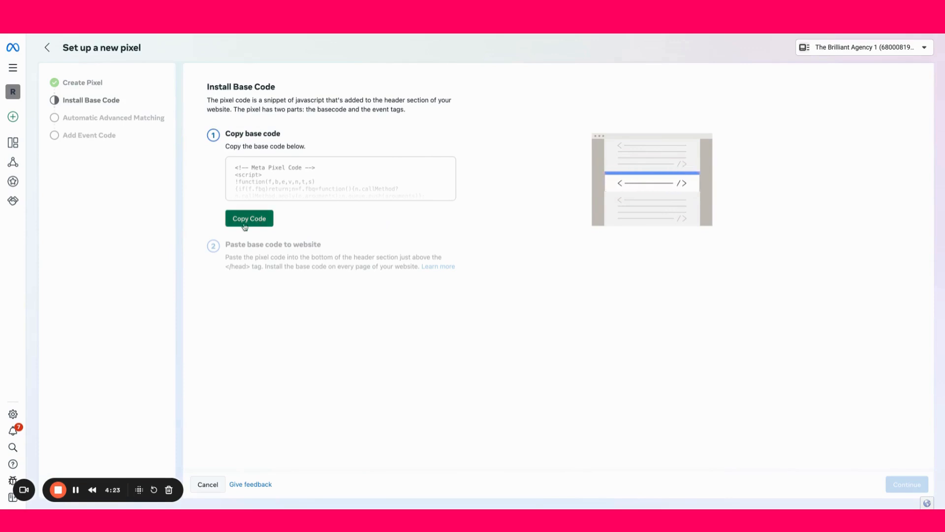
left_click(259, 221)
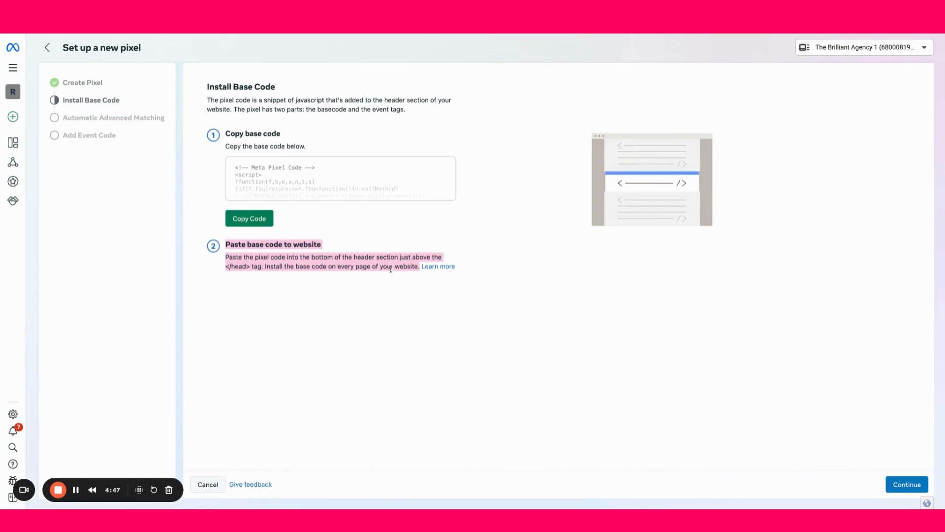
Switch to the Systeme.io page editor and close the open header code editor and page settings
left_click(713, 36)
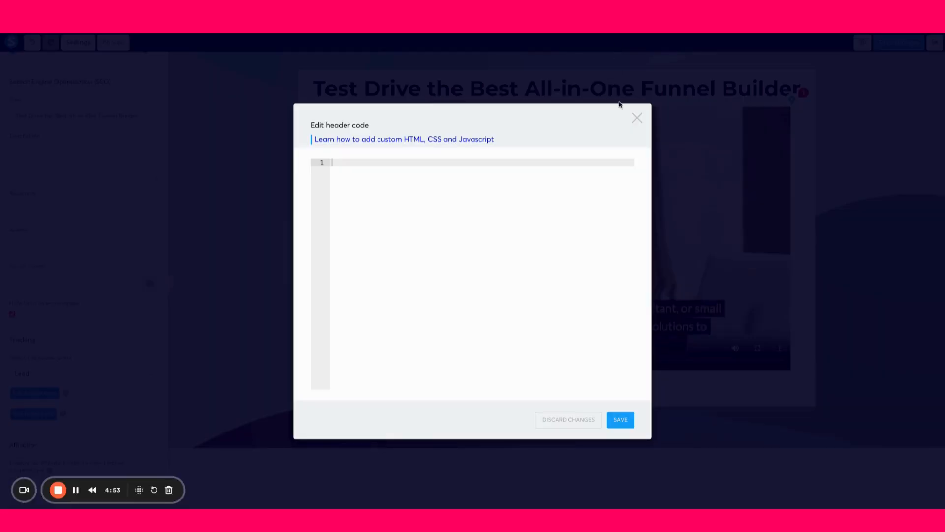
left_click(637, 118)
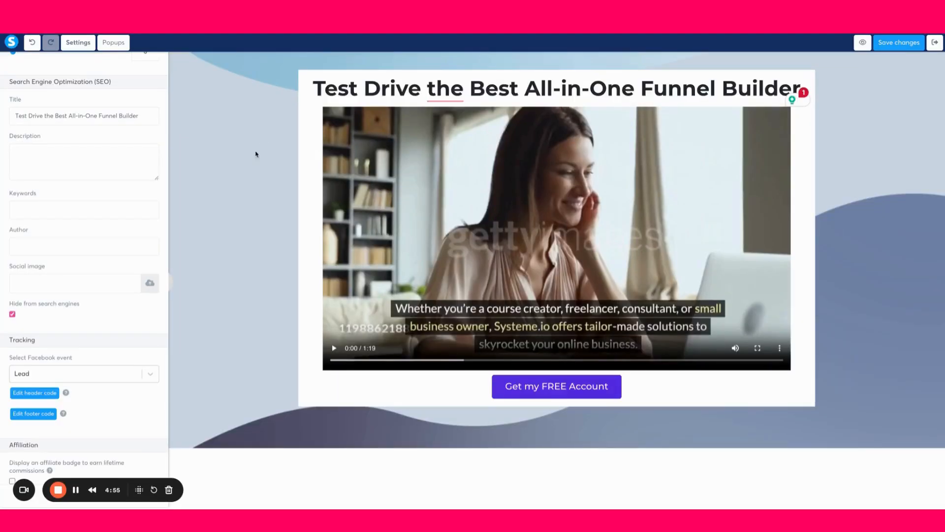
scroll(63, 215, "up", 15)
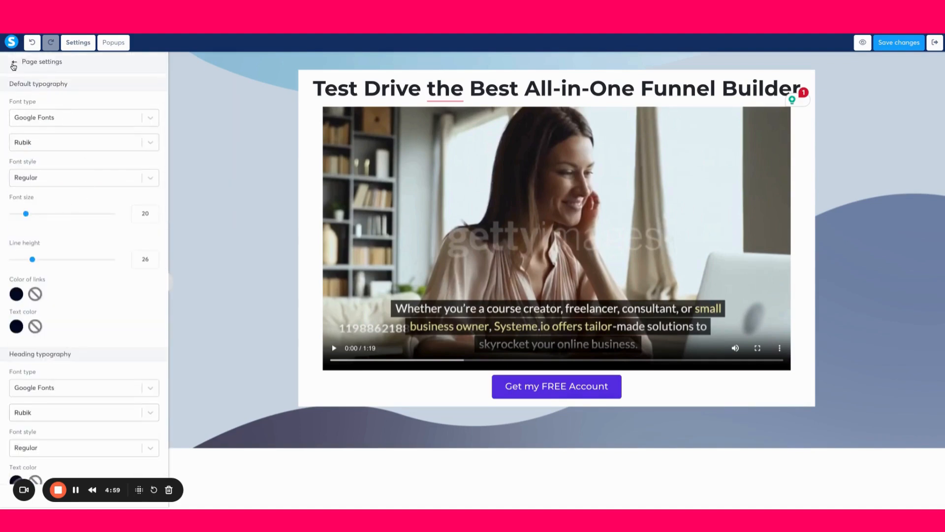
left_click(13, 64)
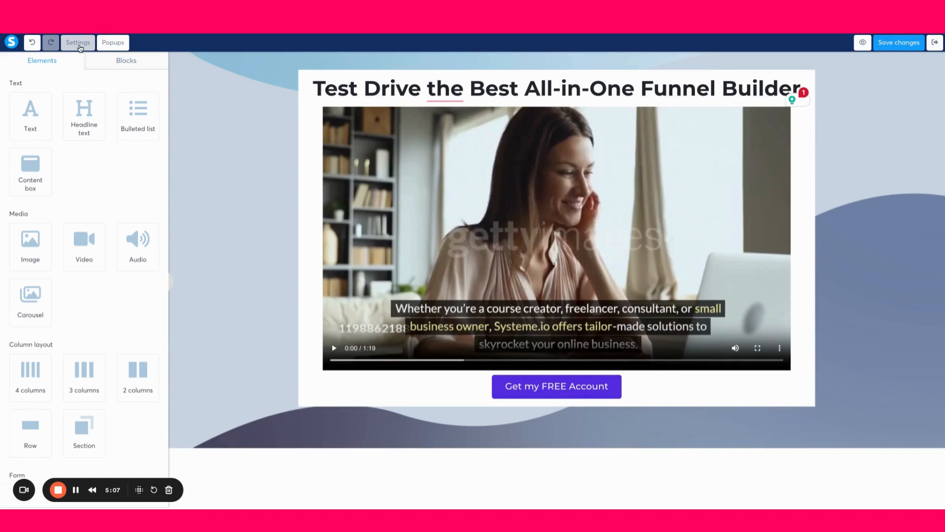
Paste the copied Meta Pixel base code into the page's header code in the tracking settings
left_click(79, 47)
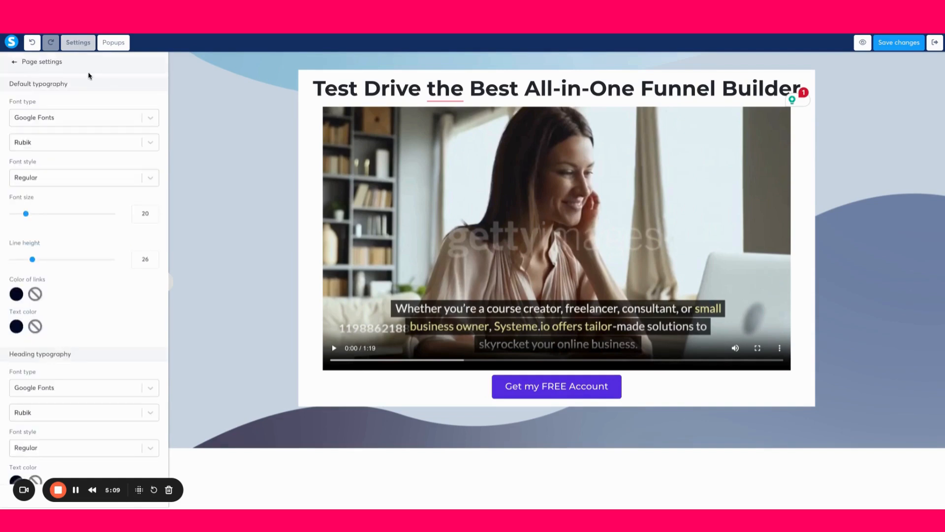
scroll(105, 297, "down", 6)
scroll(106, 298, "down", 5)
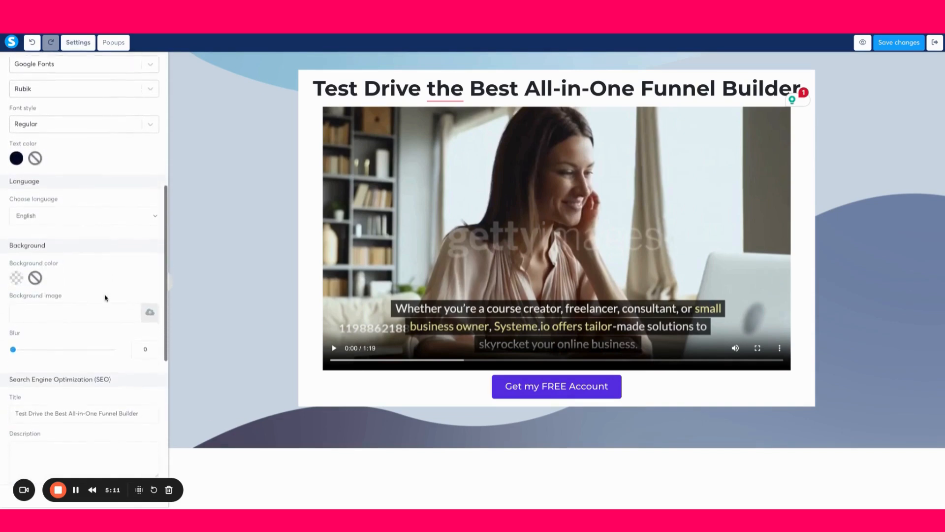
scroll(37, 366, "down", 1)
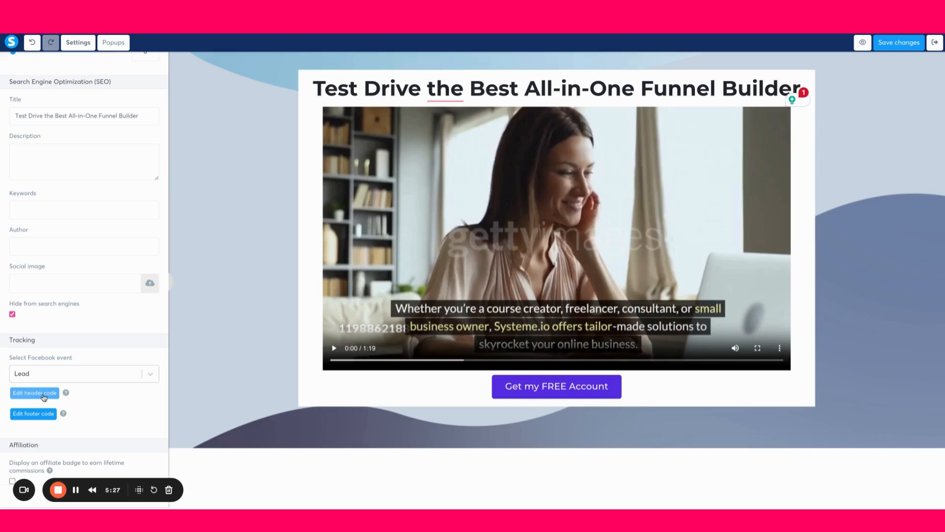
left_click(44, 396)
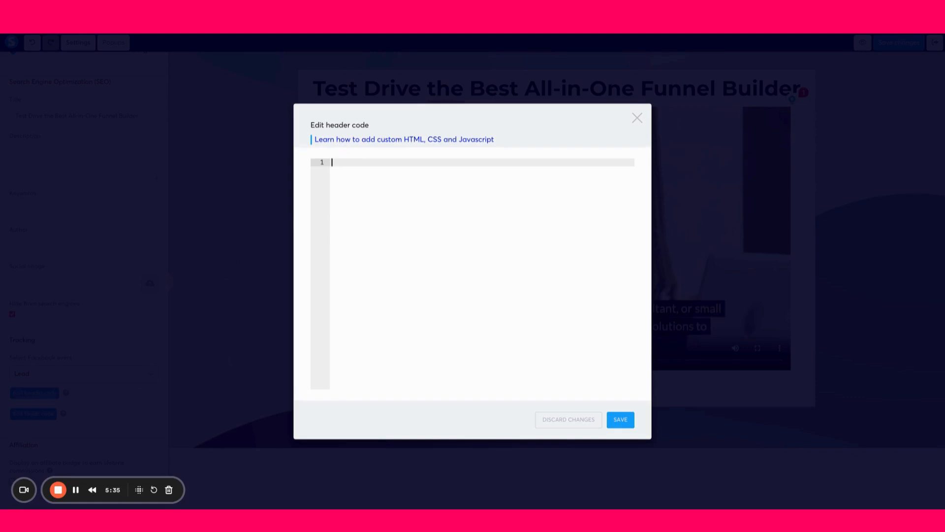
key("ctrl+v")
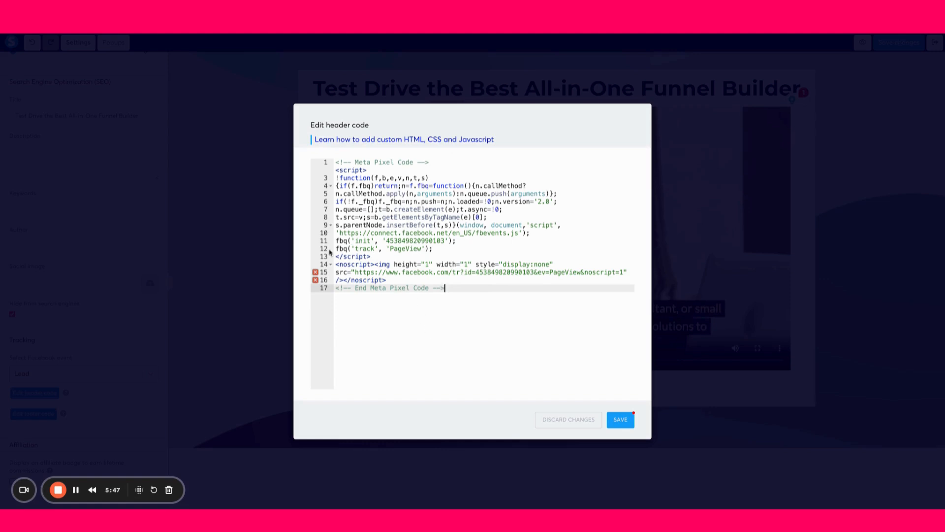
Set the event name in the pixel code's fbq 'track' line to Lead
left_click(422, 248)
key("shift+Left")
key("shift+Left")
key("shift+Left")
key("shift+Left")
key("shift+Left")
key("shift+Left")
key("shift+Left")
key("shift+Left")
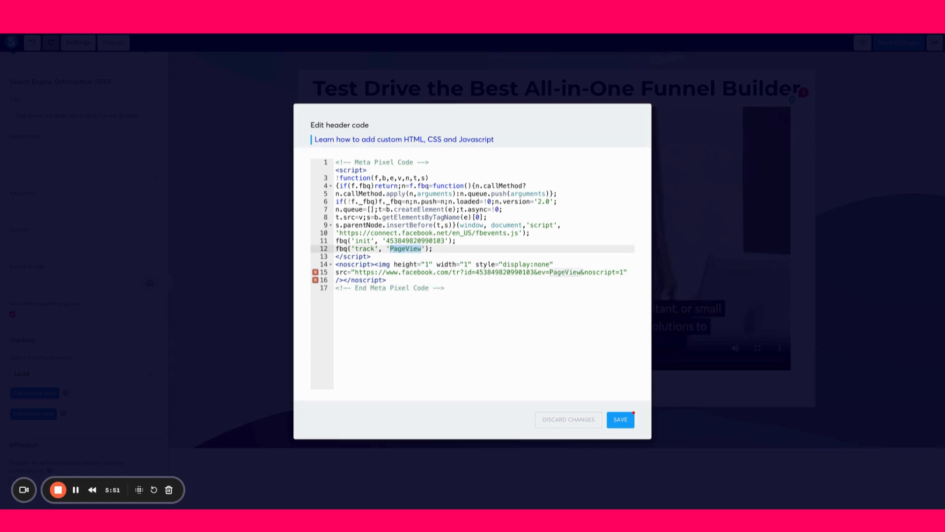
type("Lead")
left_click(472, 324)
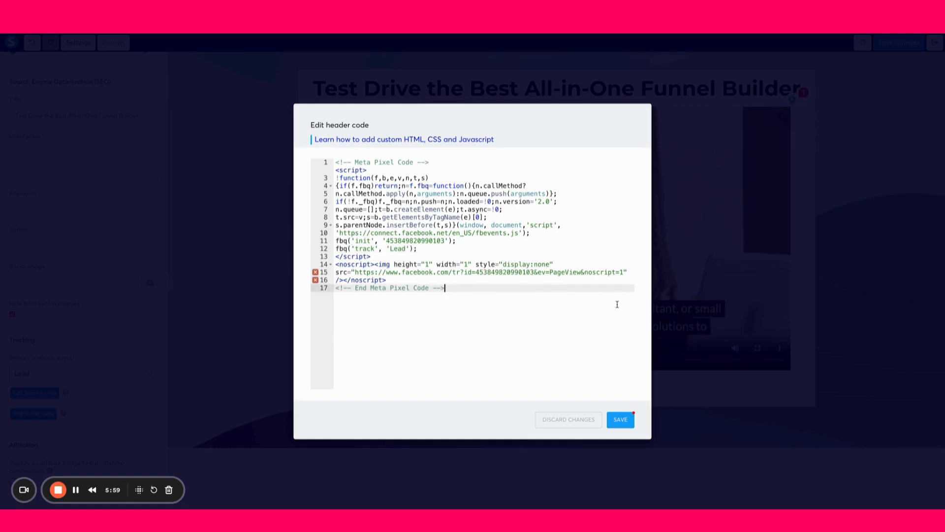
Save the header code and the page changes, and exit the page editor
left_click(621, 421)
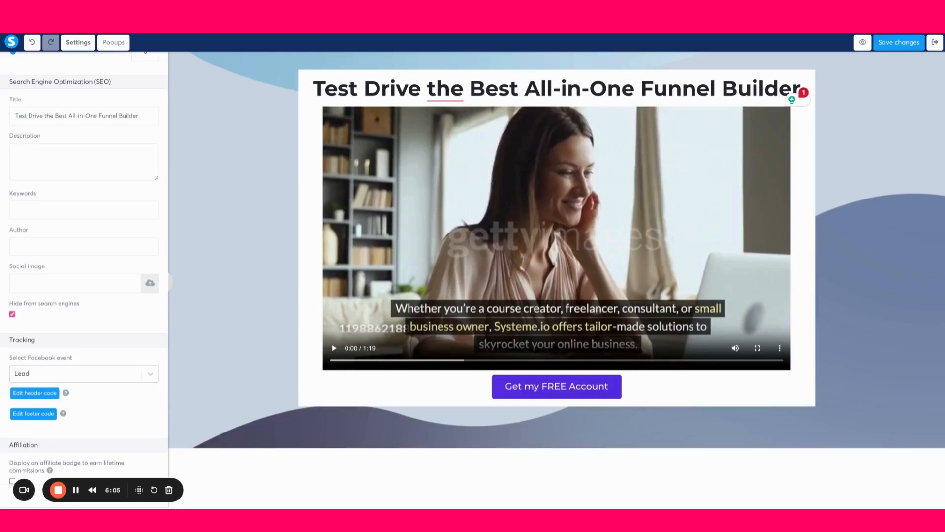
left_click(905, 44)
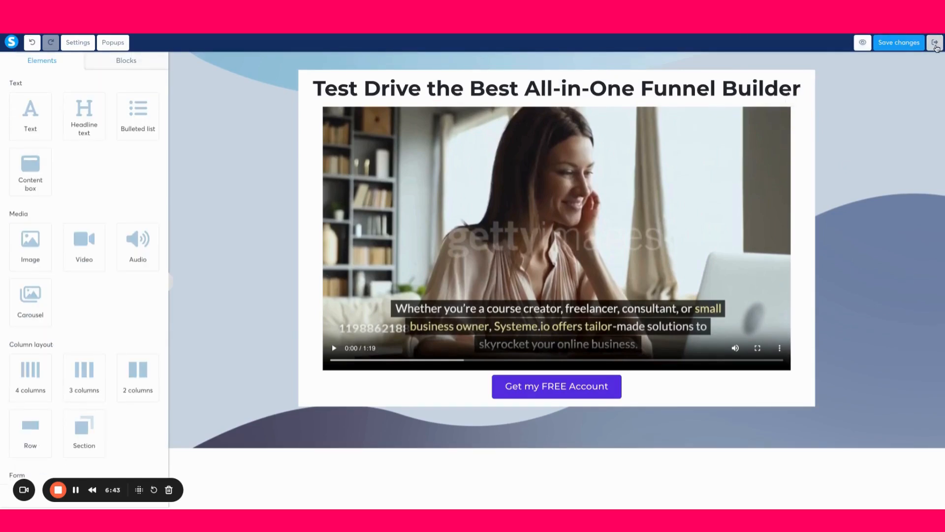
left_click(935, 43)
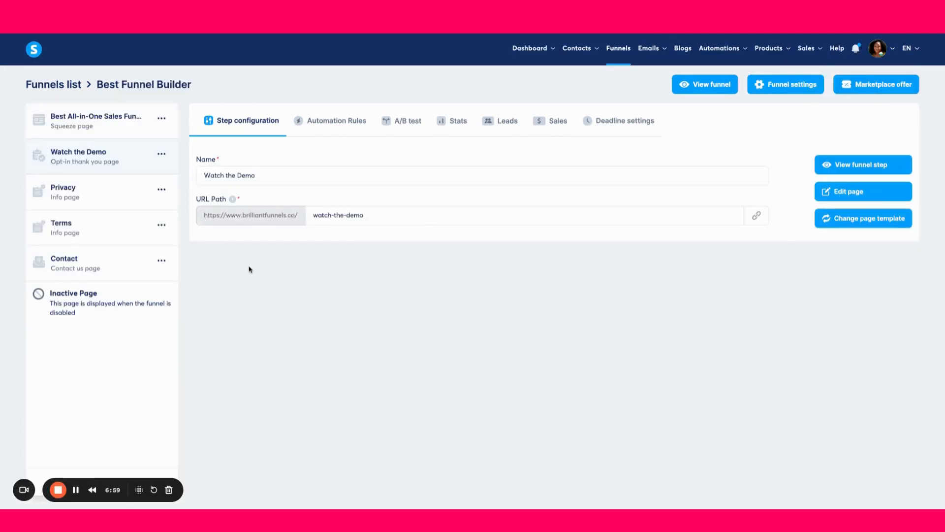
Copy the Watch the Demo step's URL and open the live page in a new browser tab
left_click(757, 216)
key("ctrl+t")
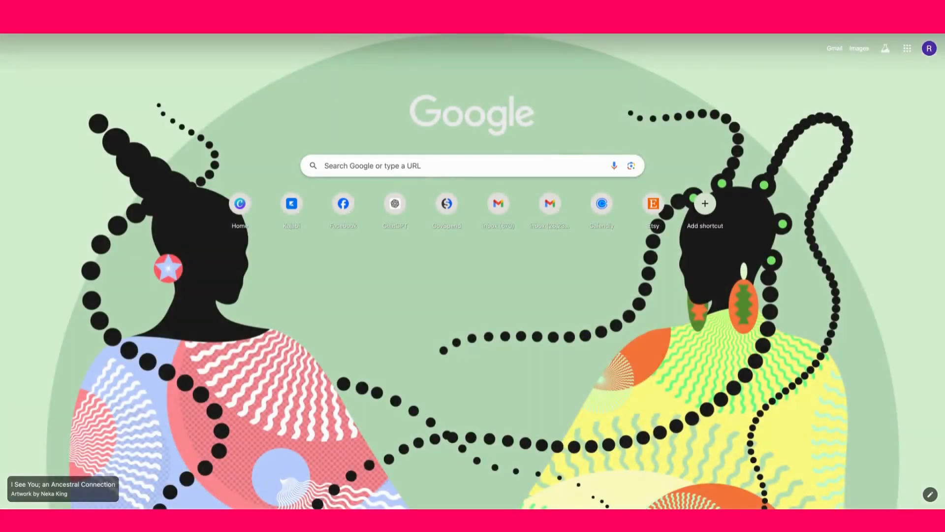
key("super+v")
key("Return")
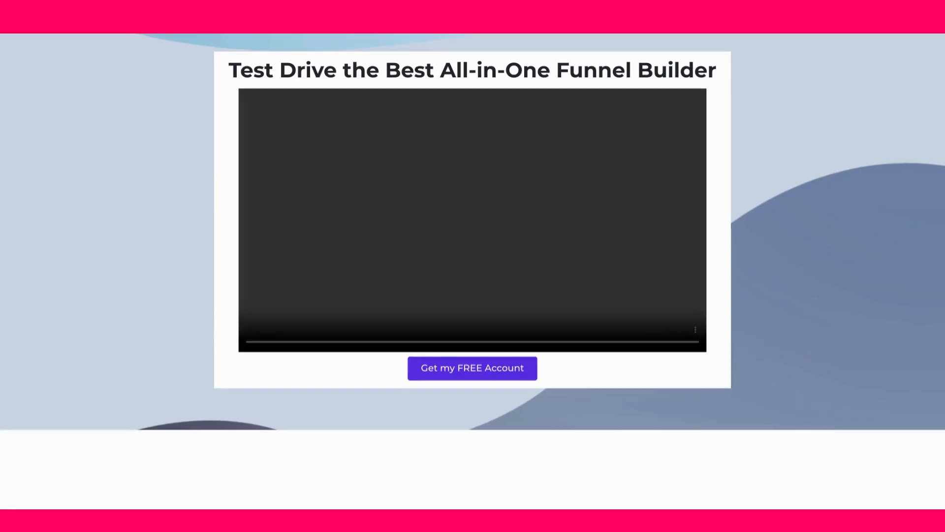